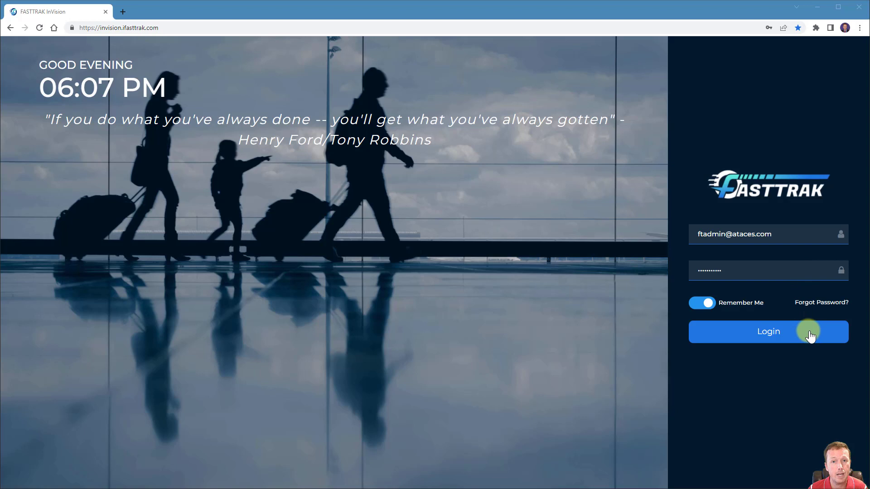
- Sign in to FASTTRAK InVision using the remembered login credentials
{"action": "left_click", "coordinate": [816, 310]}
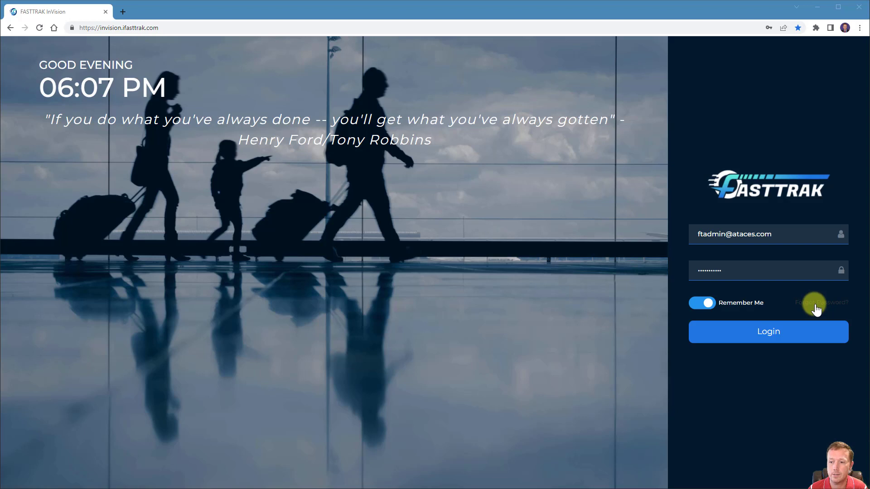
{"action": "left_click", "coordinate": [816, 336]}
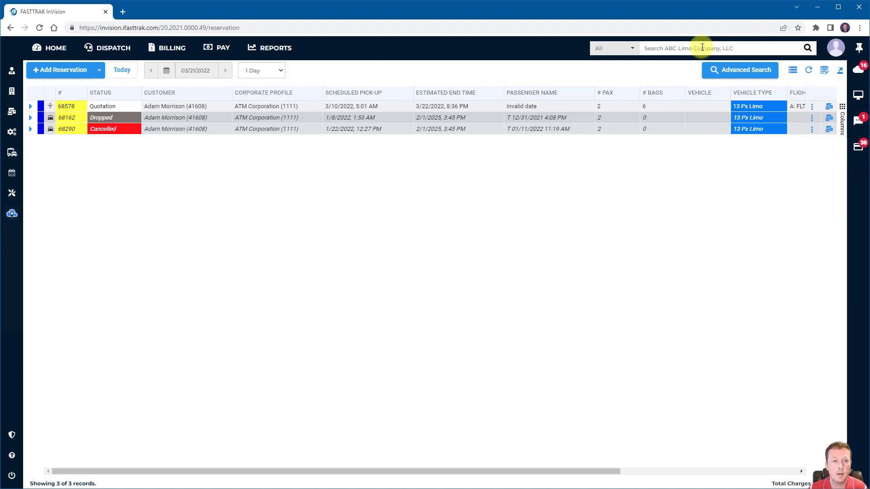
- Open the dispatch reservation list and expand then collapse reservation 68578's details row
{"action": "left_click", "coordinate": [117, 49]}
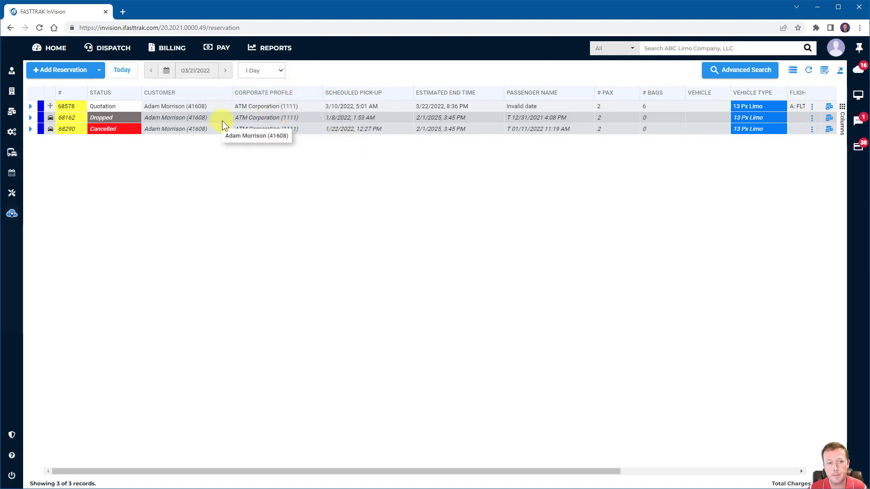
{"action": "left_click", "coordinate": [31, 107]}
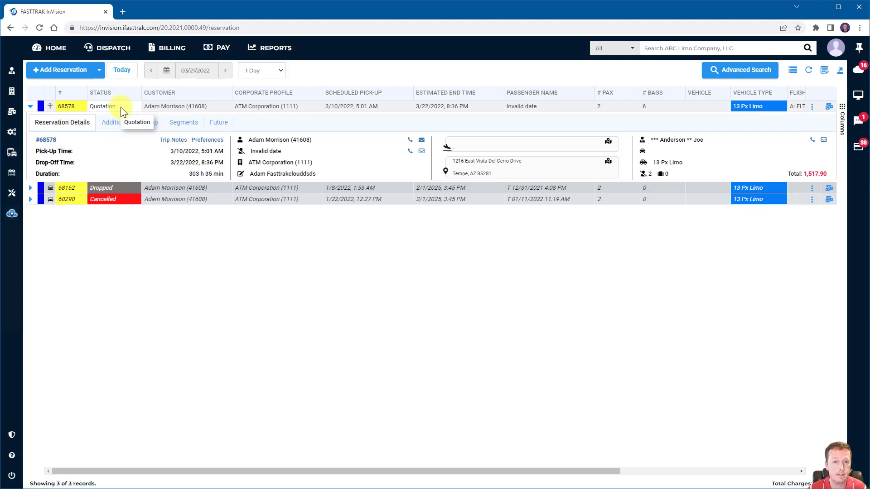
{"action": "left_click", "coordinate": [30, 106]}
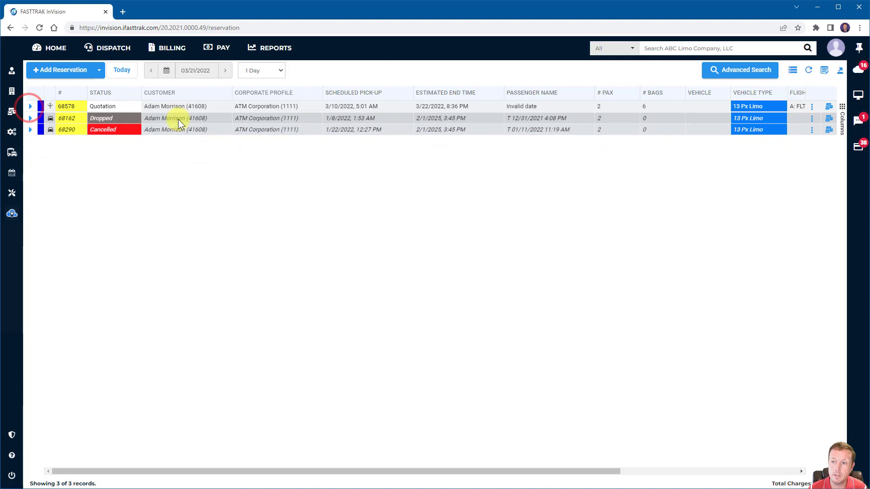
- Browse the grid's column chooser, search it for 'trip', clear the search and close it
{"action": "left_click", "coordinate": [842, 108]}
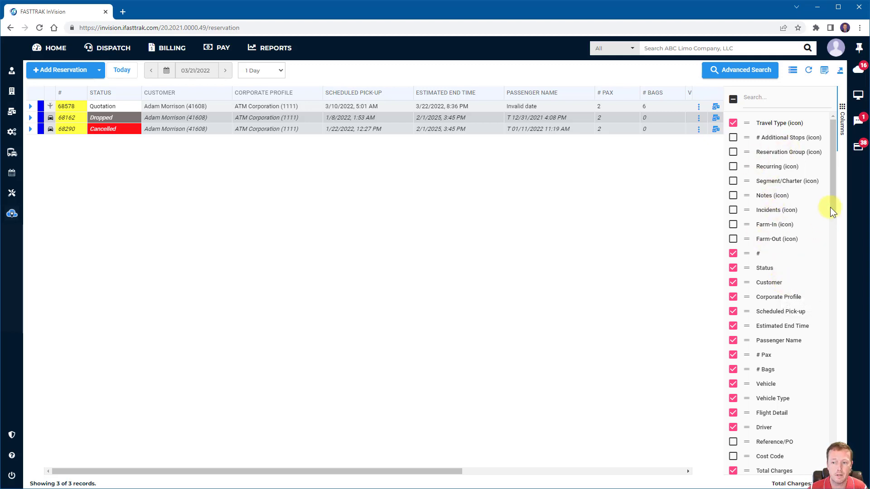
{"action": "left_click_drag", "start_coordinate": [830, 207], "coordinate": [827, 448]}
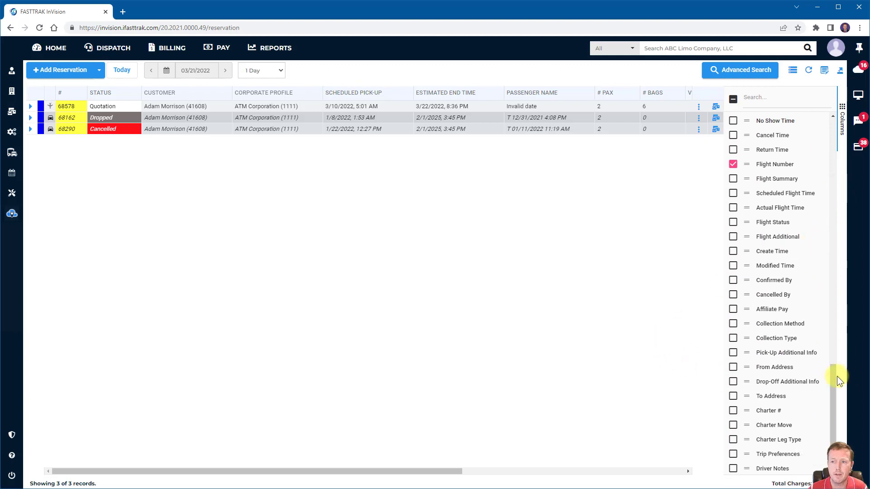
{"action": "left_click_drag", "start_coordinate": [836, 376], "coordinate": [826, 117]}
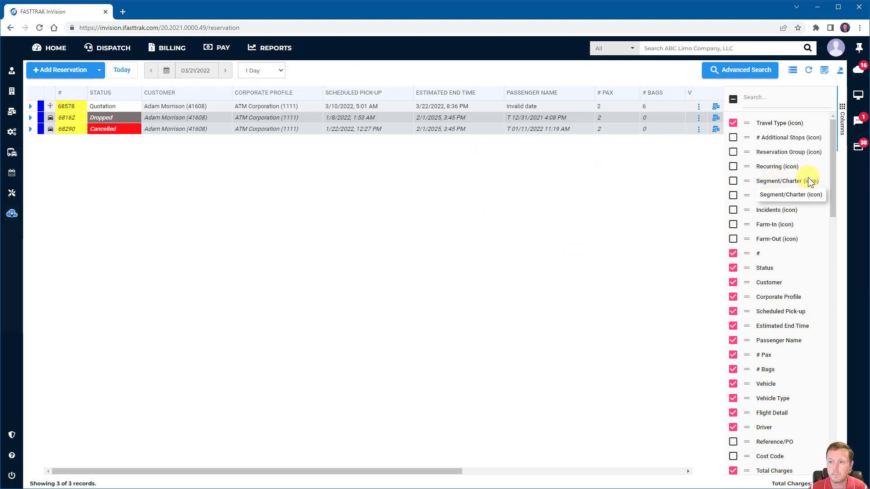
{"action": "left_click", "coordinate": [772, 99]}
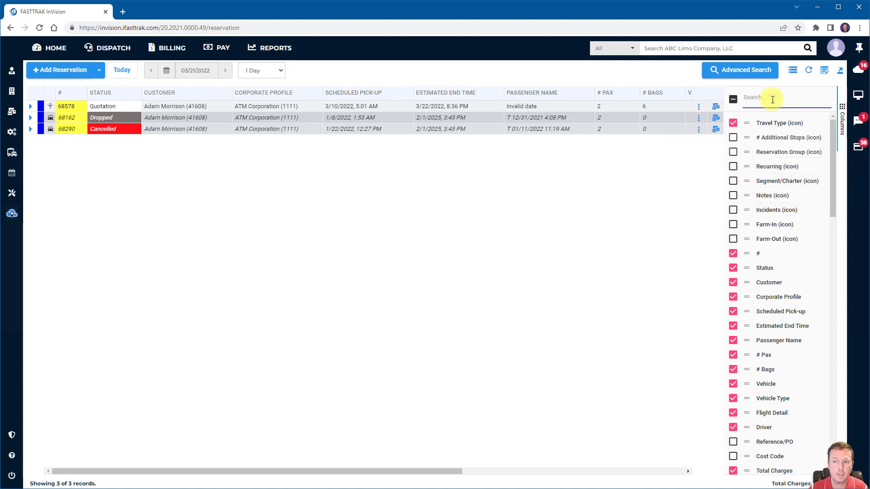
{"action": "type", "text": "trip"}
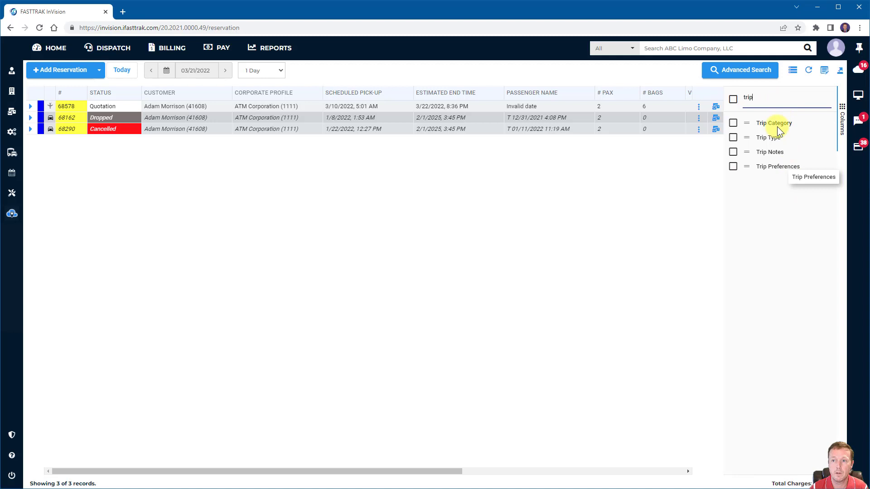
{"action": "key", "text": "BackSpace"}
{"action": "key", "text": "BackSpace"}
{"action": "key", "text": "BackSpace"}
{"action": "key", "text": "BackSpace"}
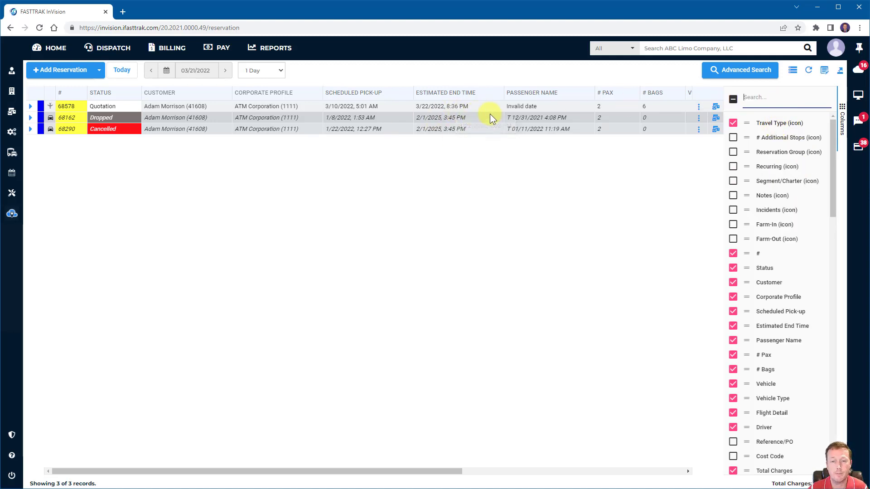
{"action": "left_click", "coordinate": [839, 96]}
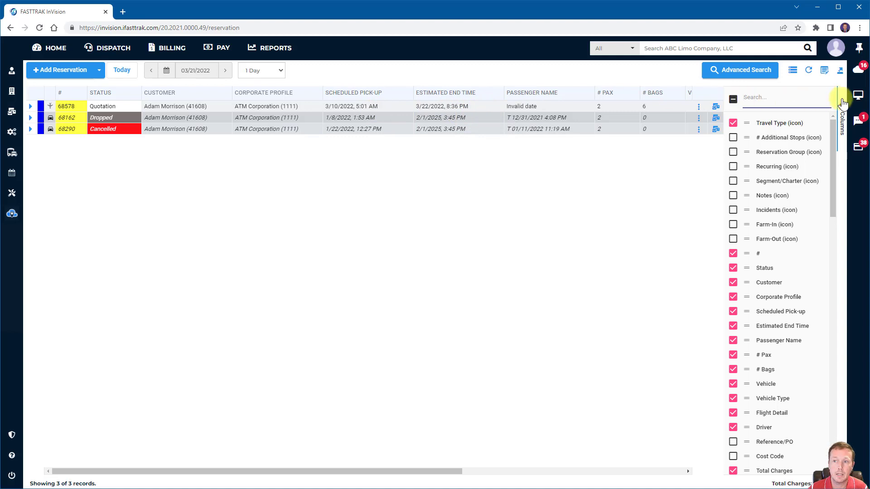
{"action": "left_click", "coordinate": [825, 73]}
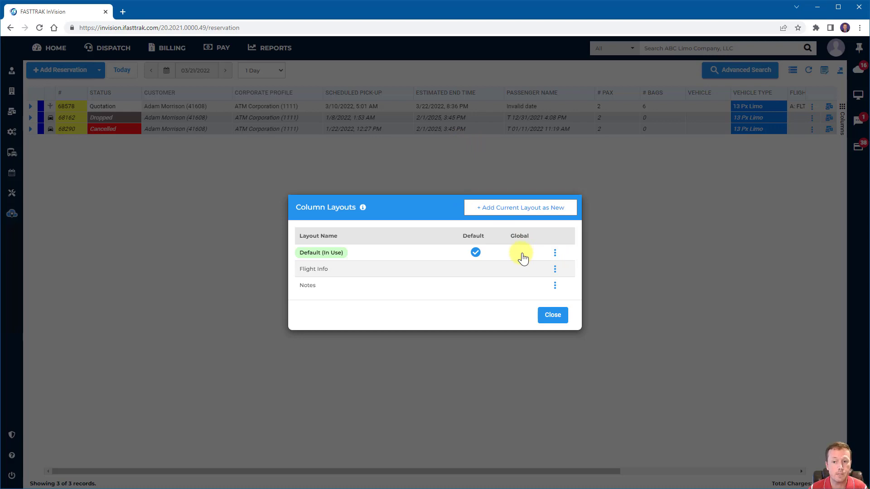
{"action": "left_click", "coordinate": [557, 317]}
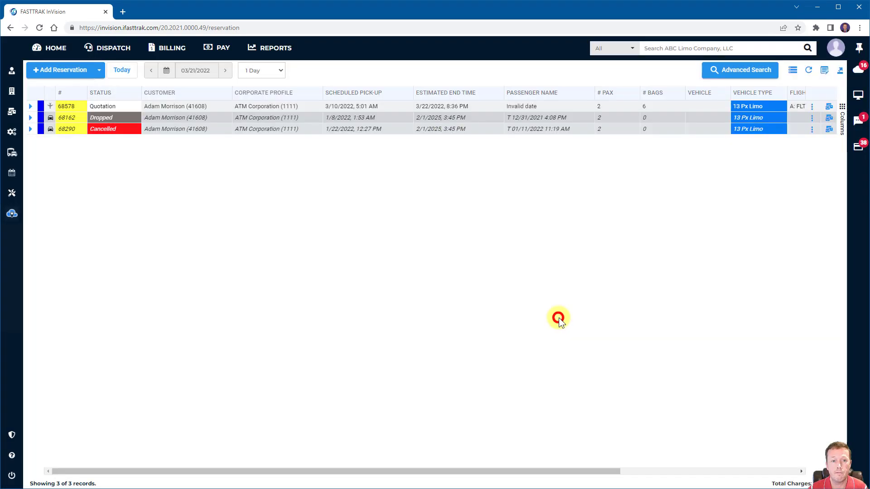
{"action": "left_click", "coordinate": [810, 108]}
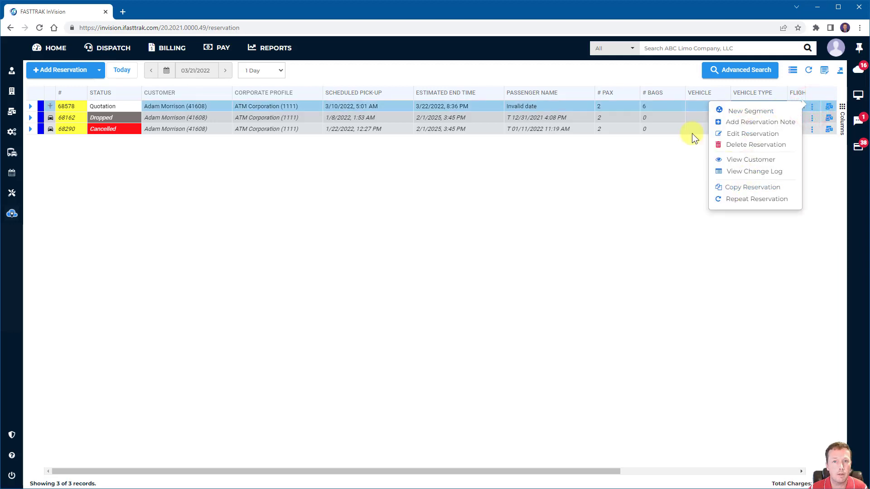
{"action": "left_click", "coordinate": [669, 176]}
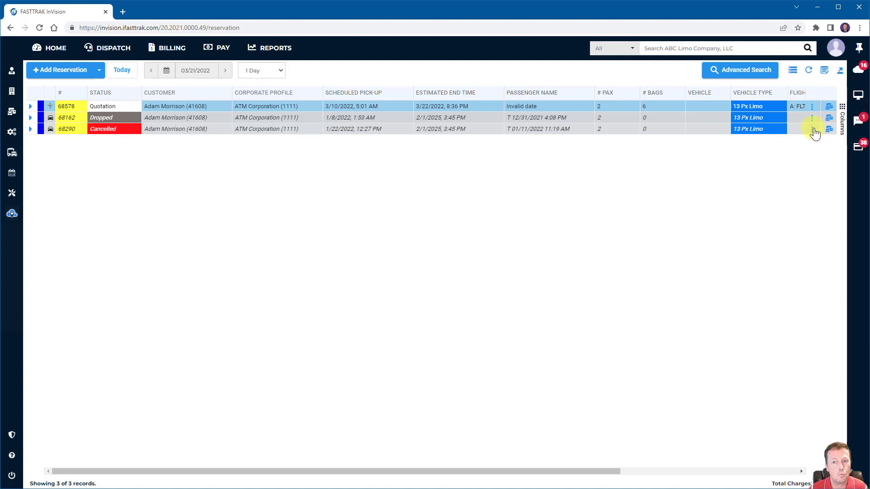
{"action": "right_click", "coordinate": [543, 107]}
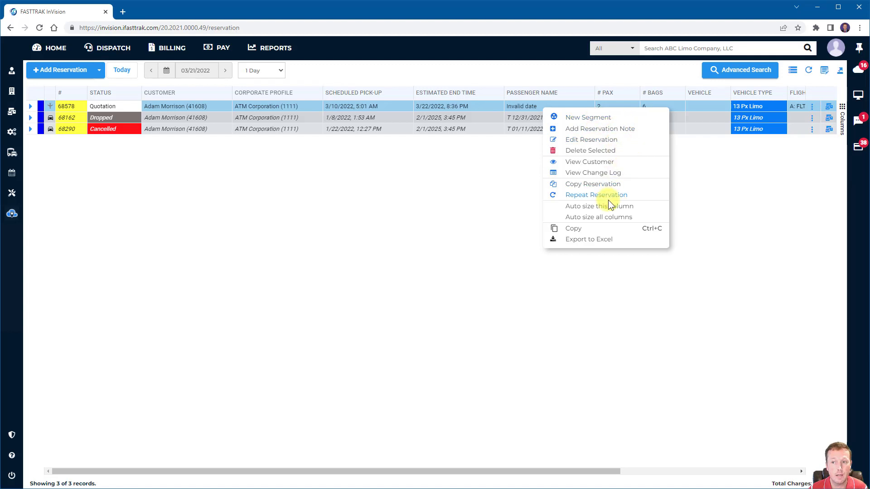
{"action": "left_click", "coordinate": [701, 165]}
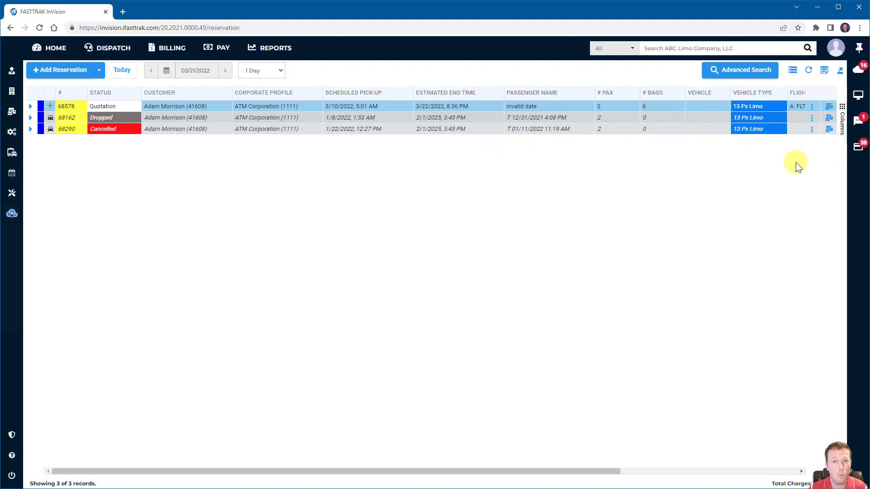
{"action": "left_click", "coordinate": [830, 110]}
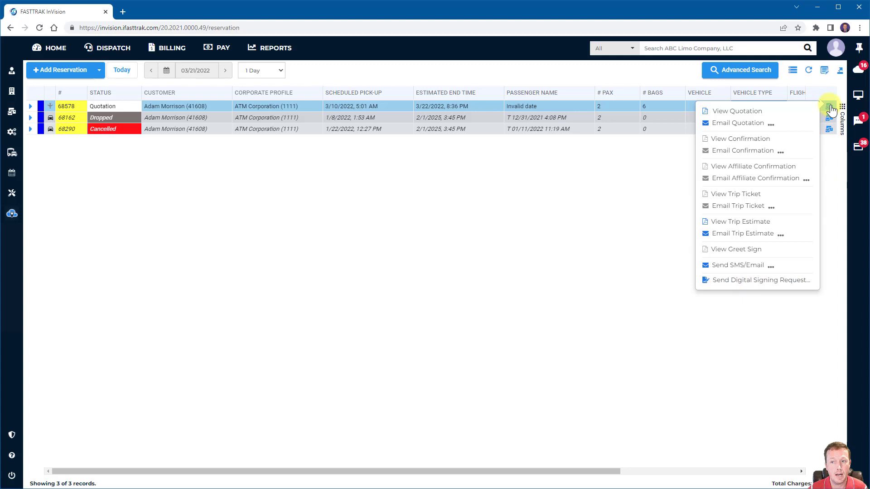
{"action": "left_click", "coordinate": [670, 206]}
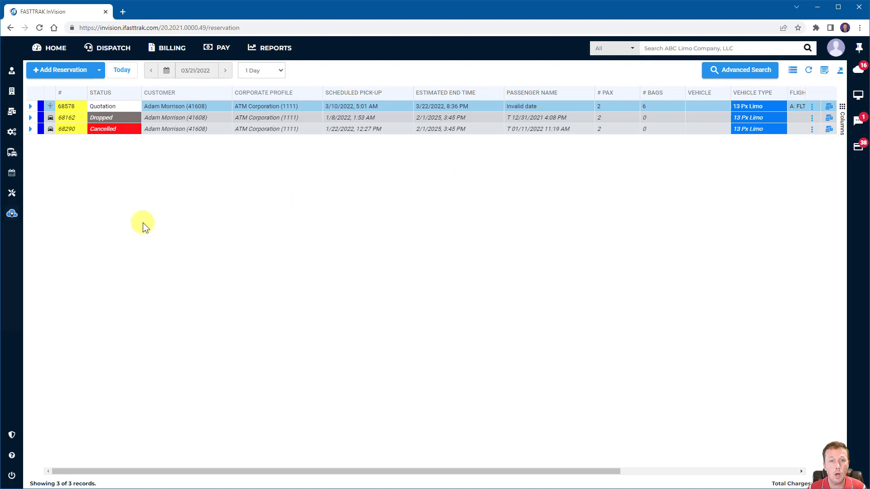
- View the home dashboard, return to dispatch, and change the list date to 03/20/2022
{"action": "left_click", "coordinate": [59, 50]}
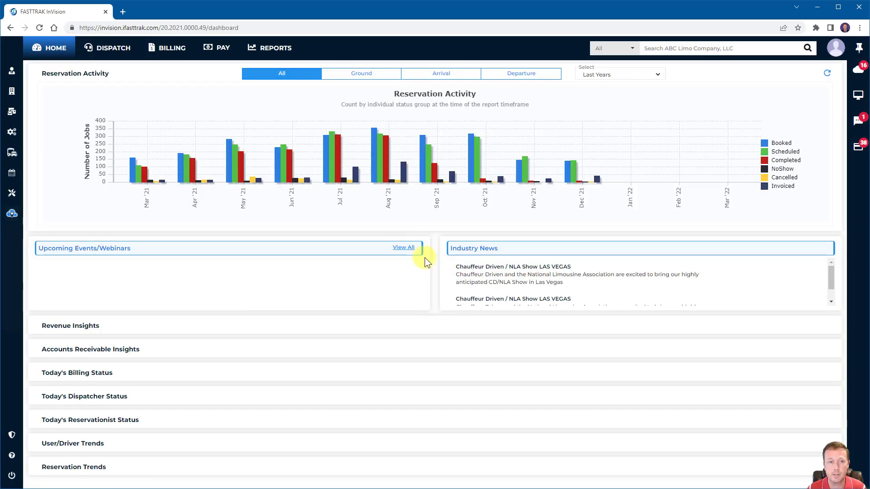
{"action": "left_click", "coordinate": [107, 50]}
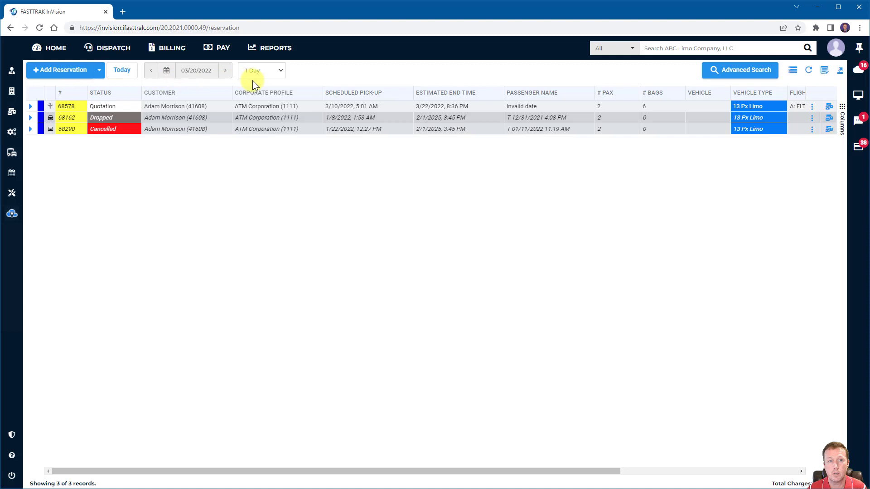
{"action": "left_click", "coordinate": [166, 71]}
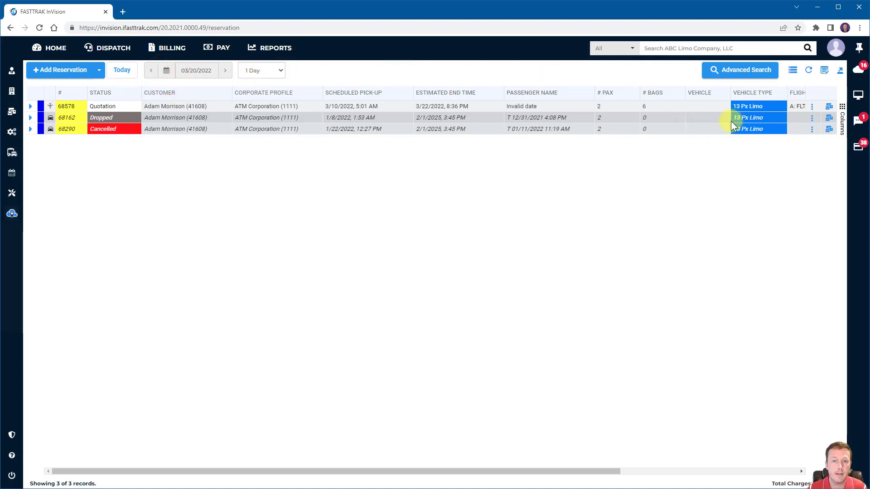
- Open and dismiss Advanced Search and the list display options without changing anything
{"action": "left_click", "coordinate": [752, 73]}
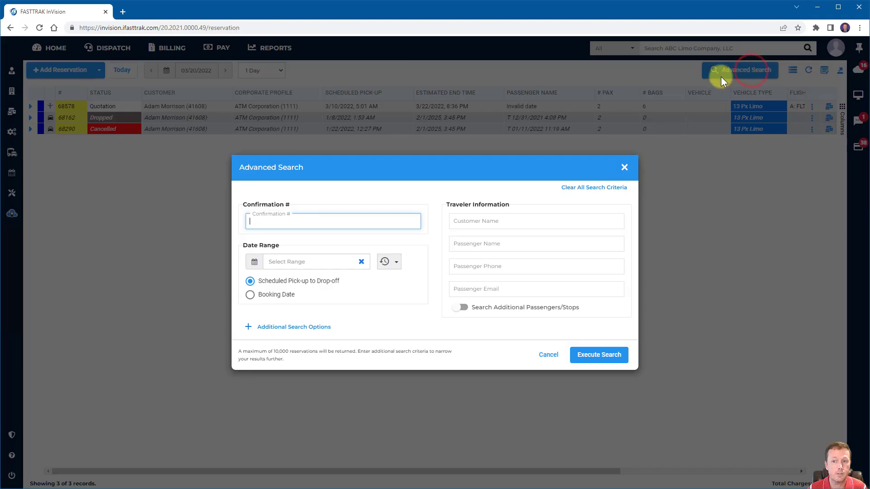
{"action": "left_click", "coordinate": [626, 169]}
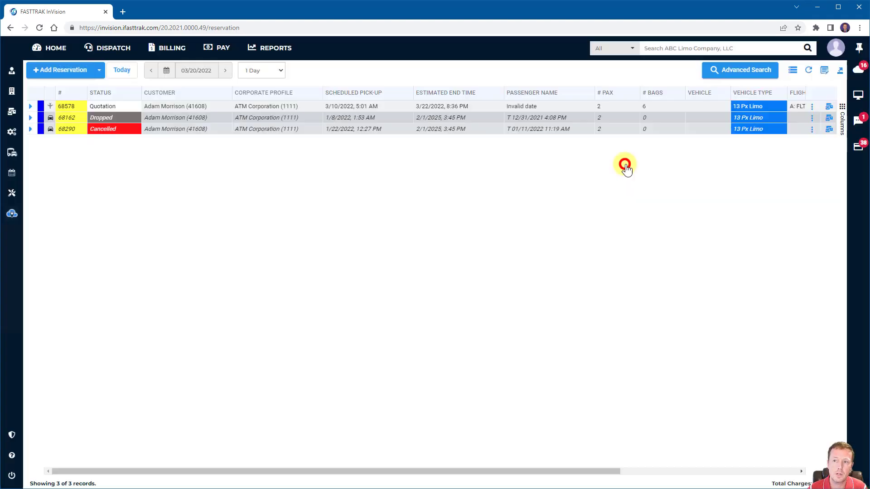
{"action": "left_click", "coordinate": [796, 72]}
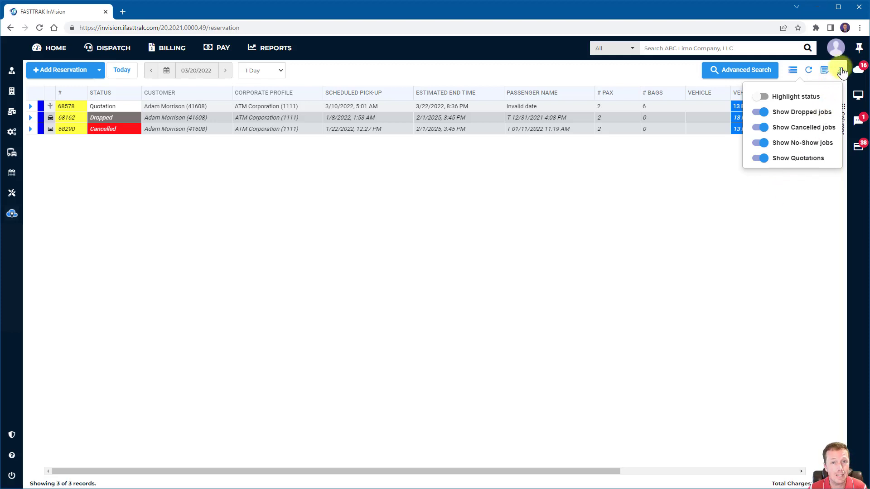
{"action": "left_click", "coordinate": [684, 165]}
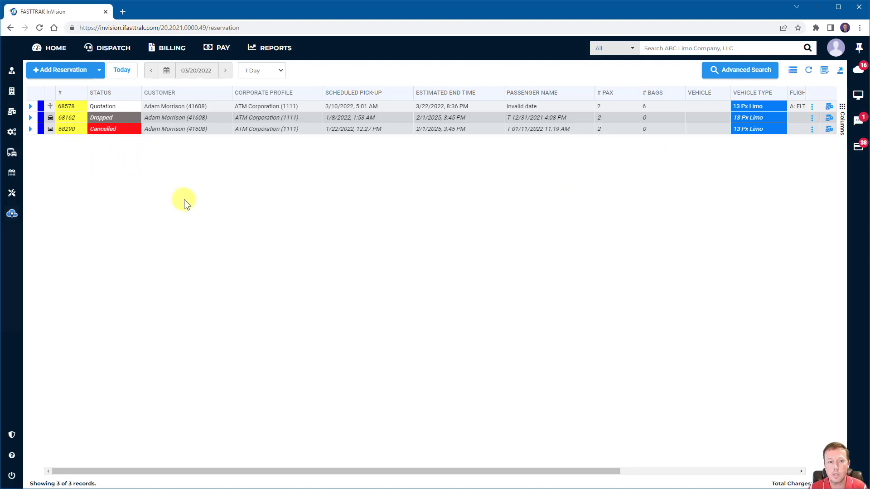
{"action": "mouse_move", "coordinate": [75, 130]}
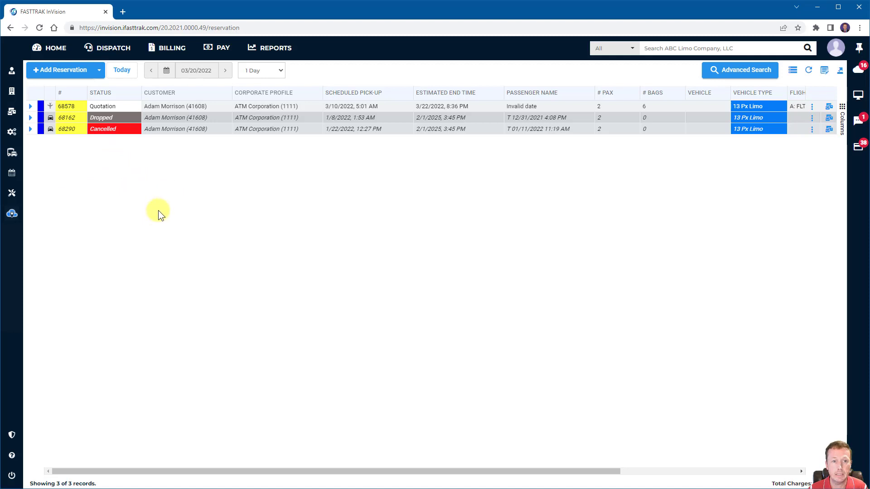
- Open Billing and load the 18 completed jobs on the Finalize tab
{"action": "left_click", "coordinate": [172, 51]}
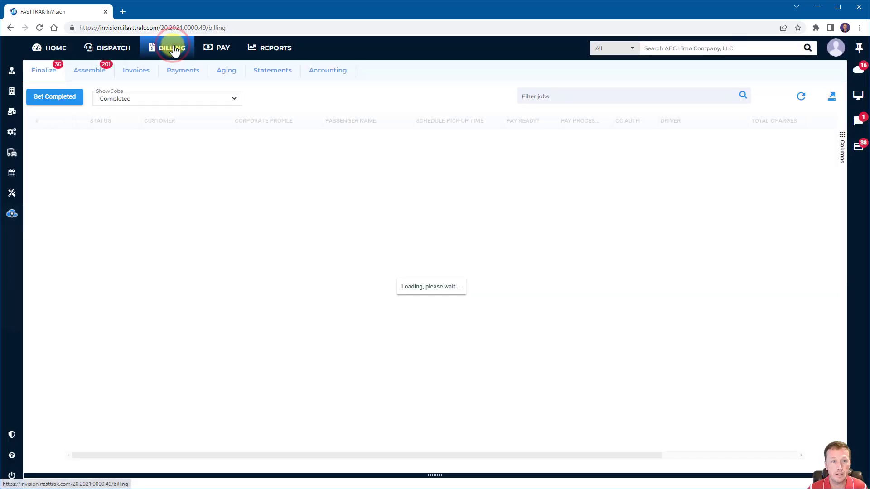
{"action": "left_click", "coordinate": [45, 90]}
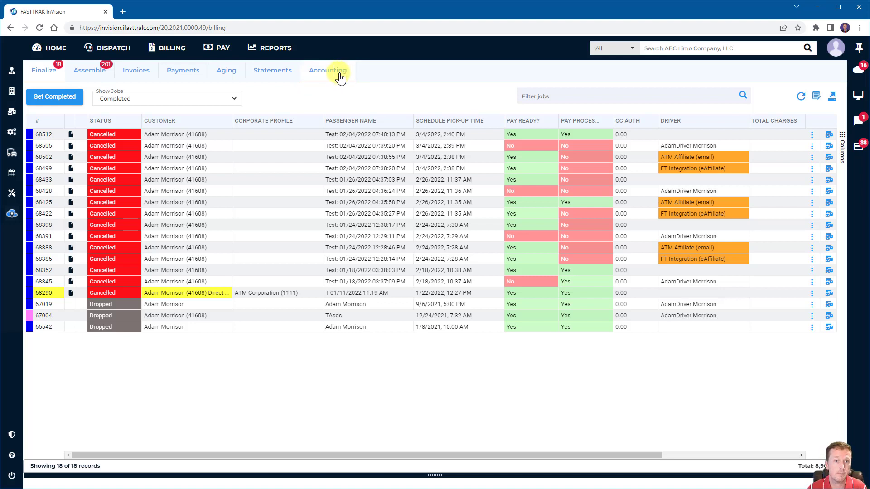
- Open Pay Employees, showing 0 records for 3/1/2022 – 3/21/2022
{"action": "left_click", "coordinate": [219, 52]}
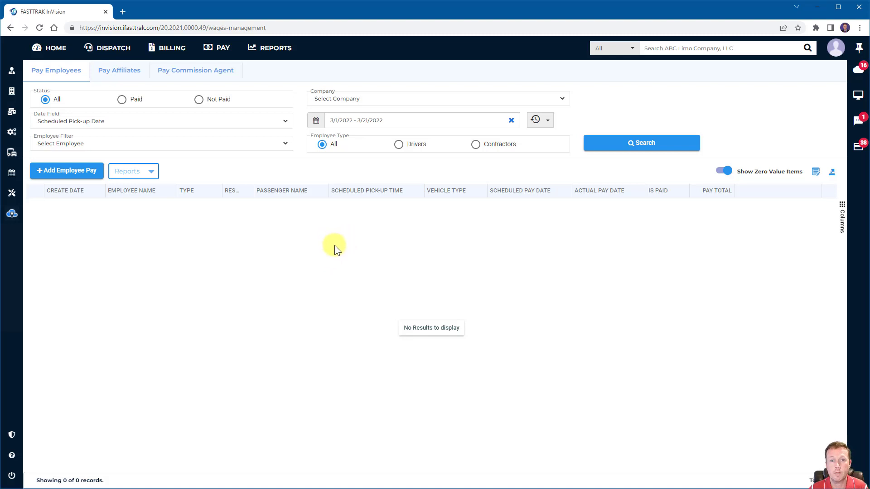
- Open Reports and browse the Report Name list, keeping Booking Finalized Report by User
{"action": "left_click", "coordinate": [275, 52]}
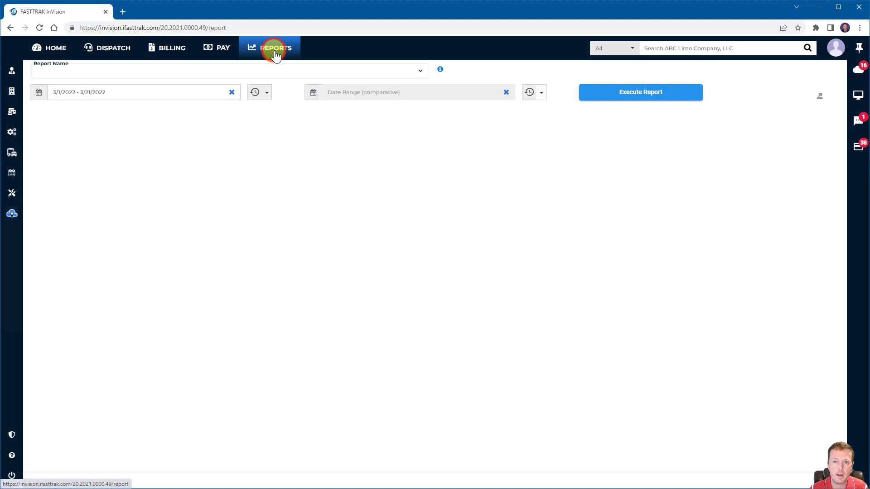
{"action": "left_click", "coordinate": [209, 70]}
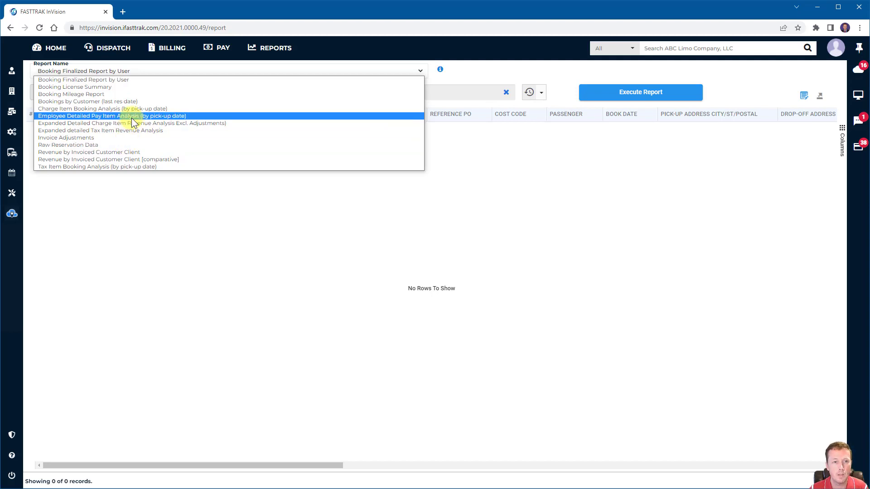
{"action": "left_click", "coordinate": [184, 255]}
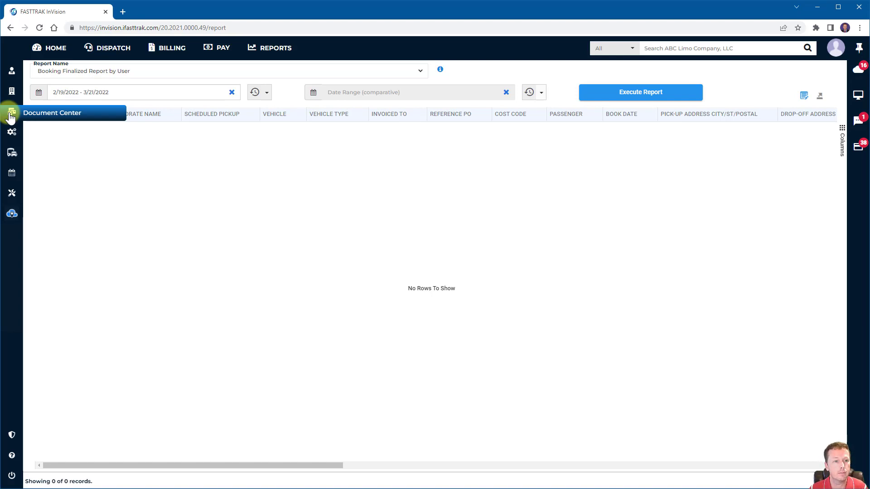
{"action": "mouse_move", "coordinate": [13, 136]}
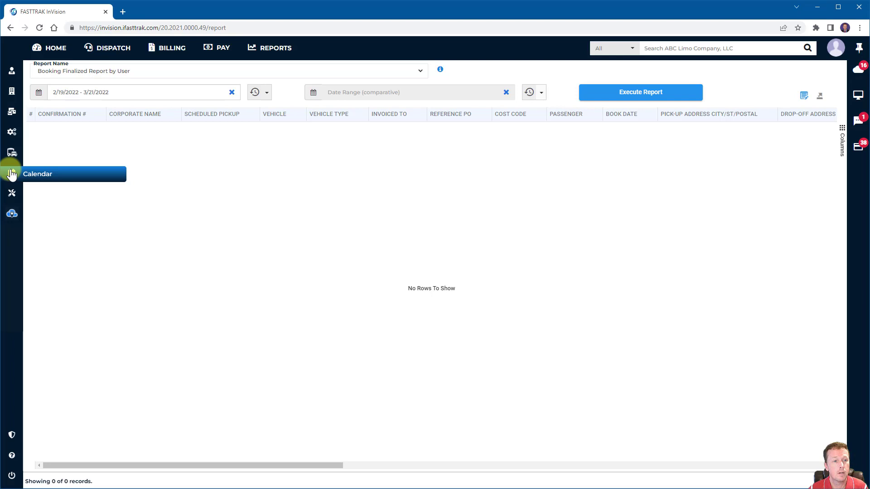
{"action": "mouse_move", "coordinate": [13, 195]}
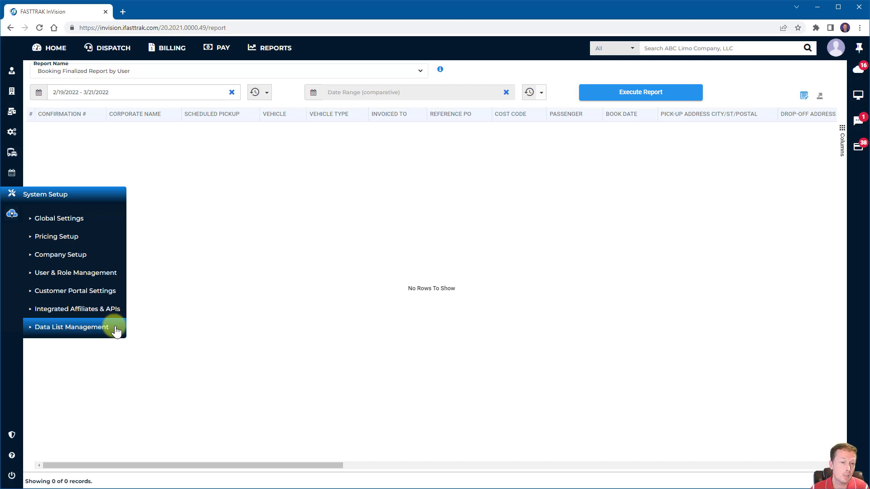
{"action": "left_click", "coordinate": [96, 367]}
{"action": "mouse_move", "coordinate": [12, 216]}
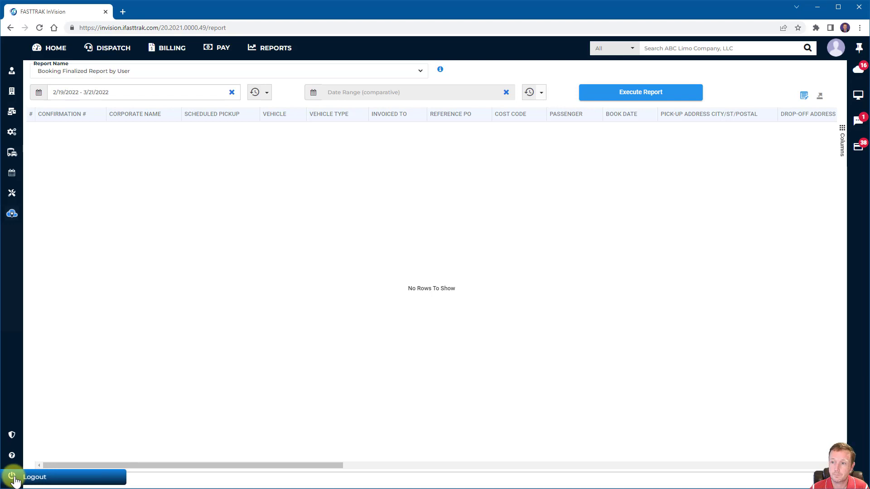
- Cycle the side panel through Internet Booking, System Messages, Incoming SMS and License Expiration
{"action": "left_click", "coordinate": [860, 49]}
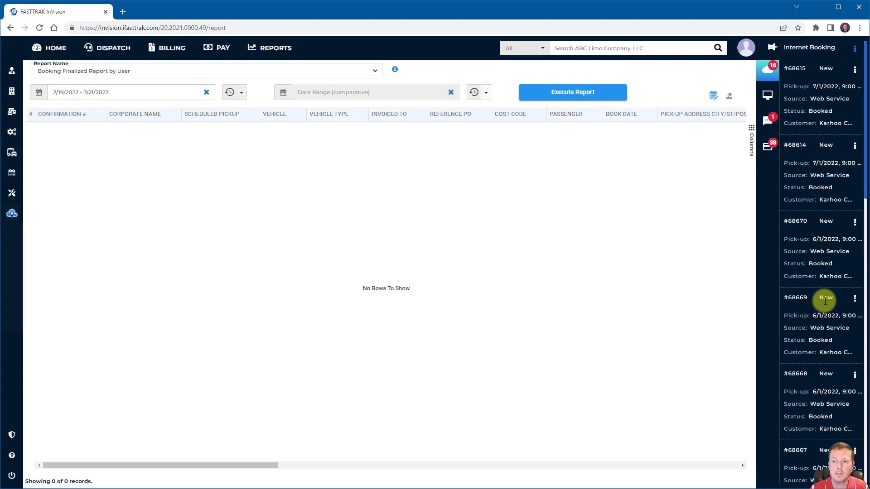
{"action": "left_click", "coordinate": [770, 94]}
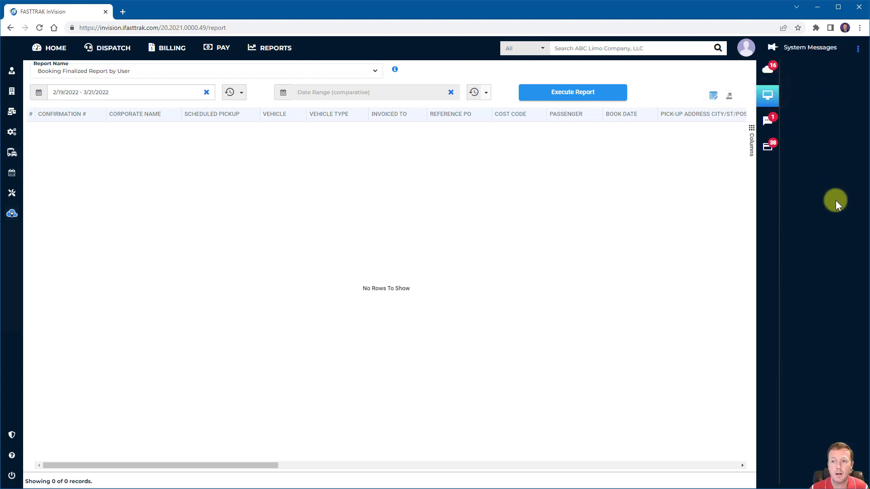
{"action": "left_click", "coordinate": [771, 122]}
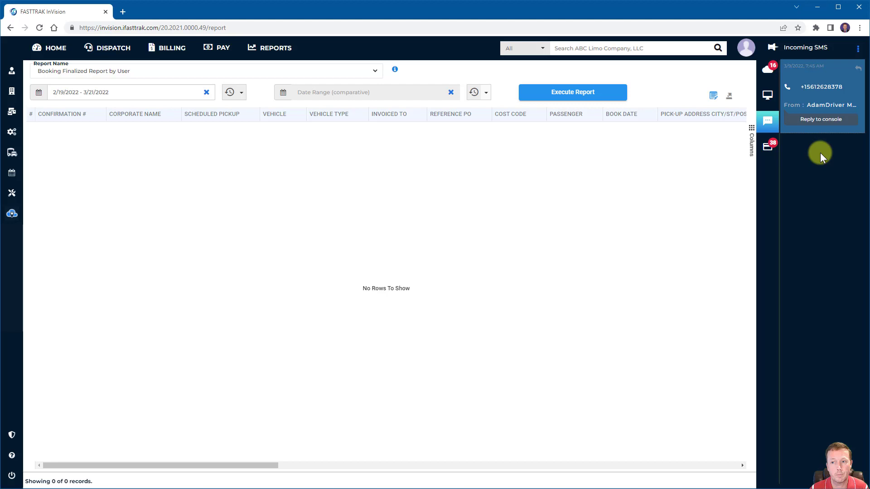
{"action": "left_click", "coordinate": [768, 147]}
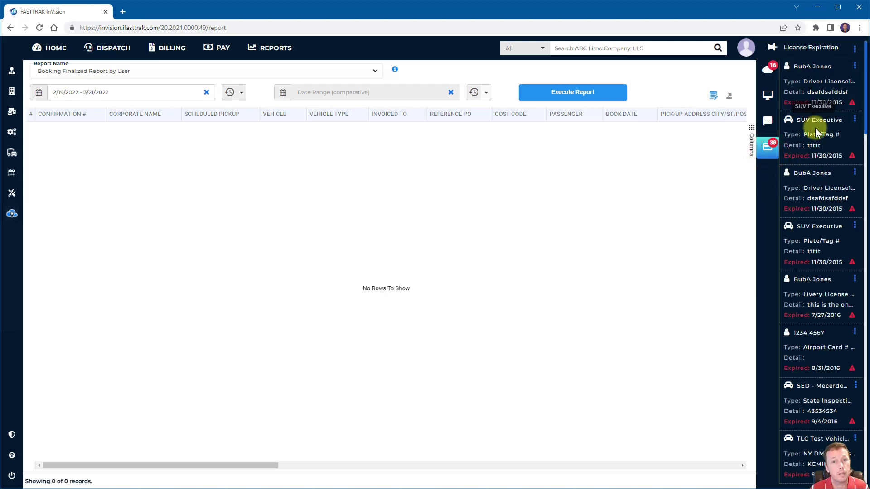
- Close the License Expiration panel and run a global search for 'help'
{"action": "left_click", "coordinate": [772, 47]}
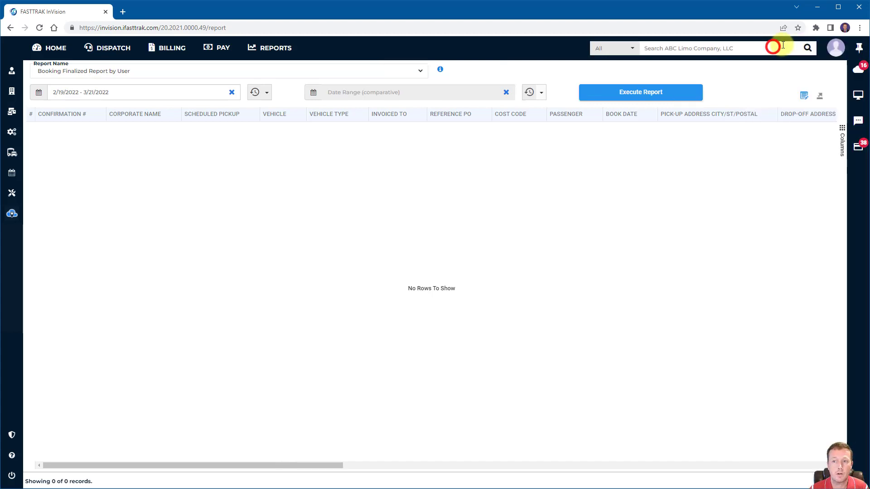
{"action": "left_click", "coordinate": [700, 47]}
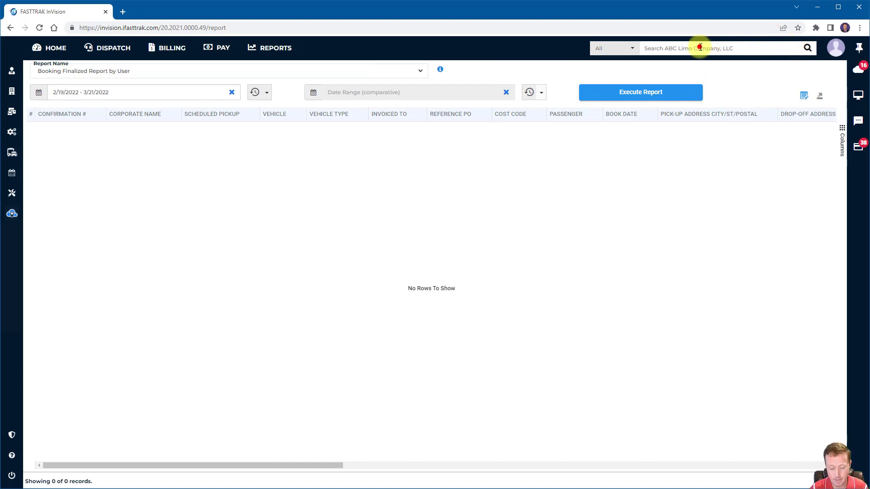
{"action": "type", "text": "he"}
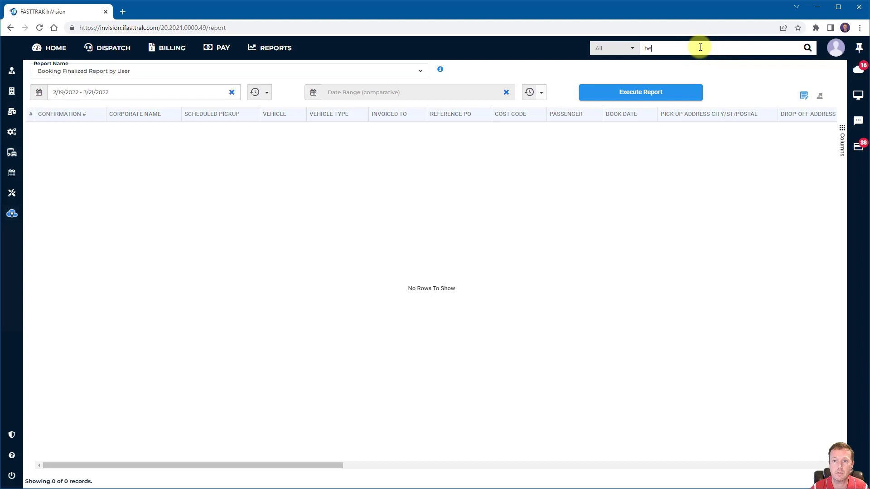
{"action": "type", "text": "lp"}
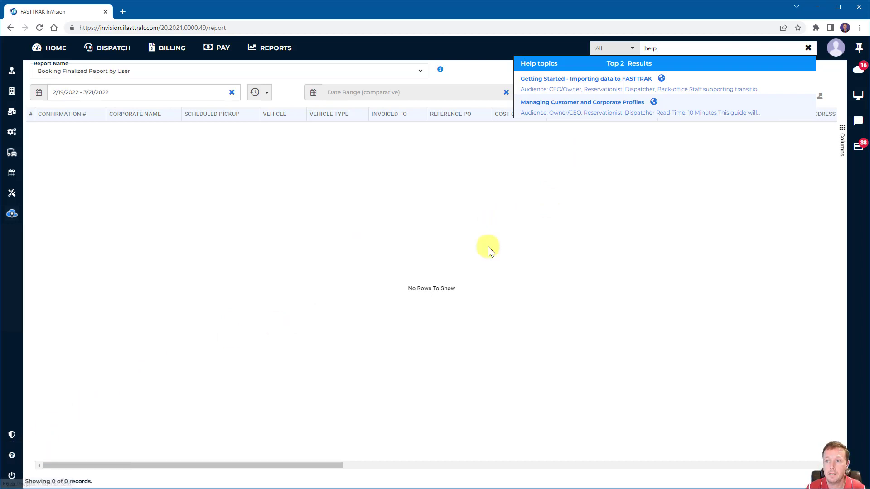
- Clear the global search query and dismiss the Help topics results on the Booking Finalized Report page
{"action": "left_click", "coordinate": [808, 47]}
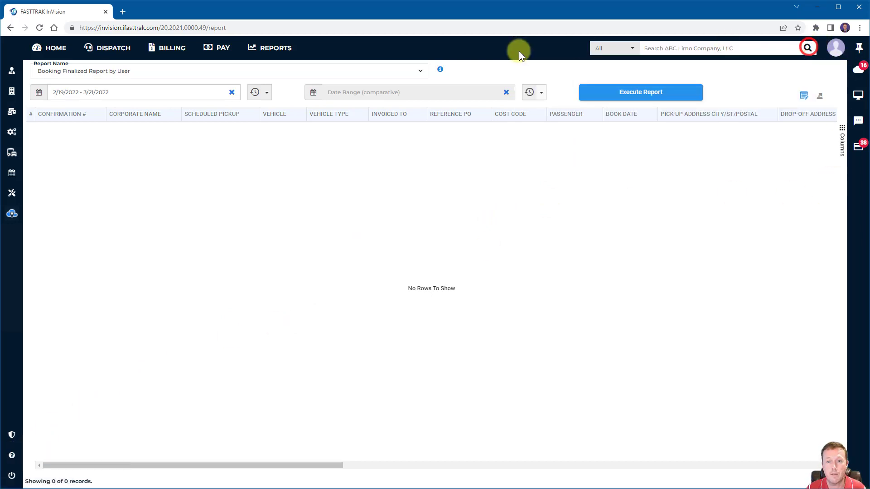